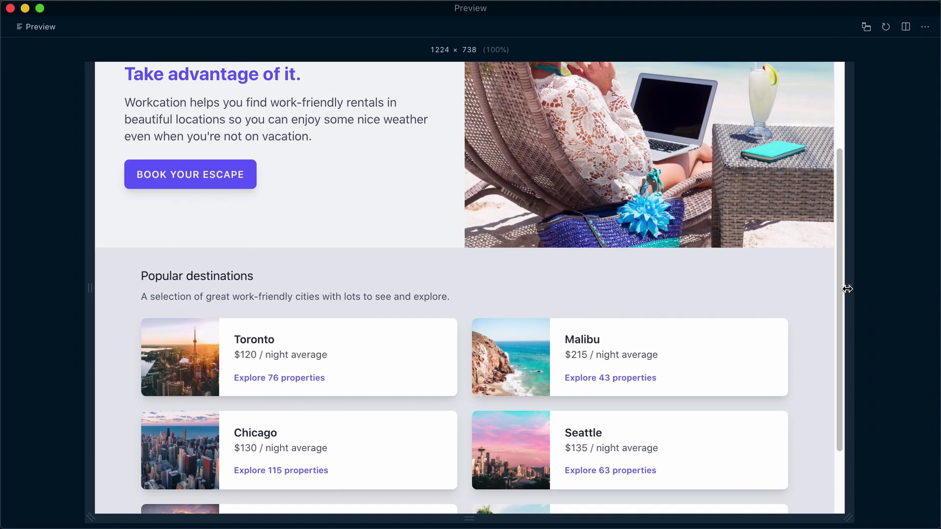
# Narrow the Workcation preview to check the destination cards at a smaller screen width.
pyautogui.moveTo(846, 288); pyautogui.dragTo(665, 293)
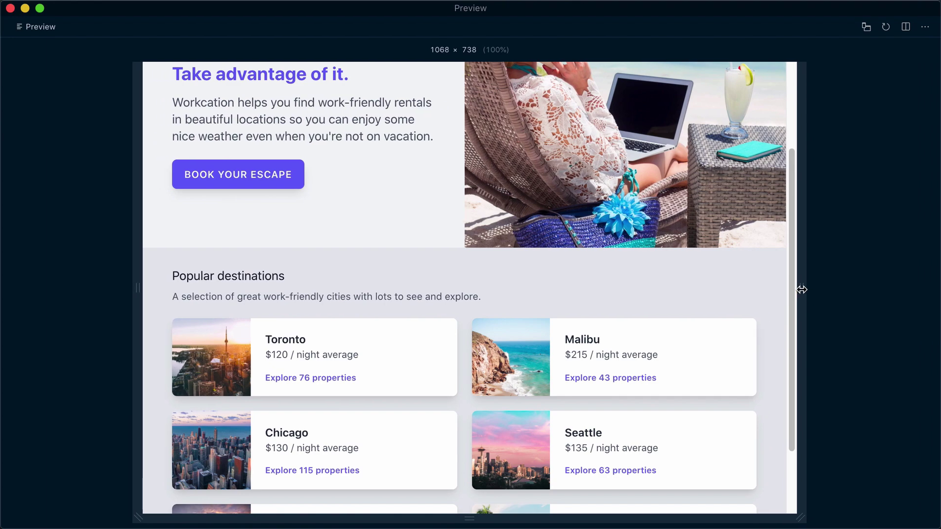
pyautogui.scroll(-3, 597, 308)
pyautogui.scroll(-4, 598, 309)
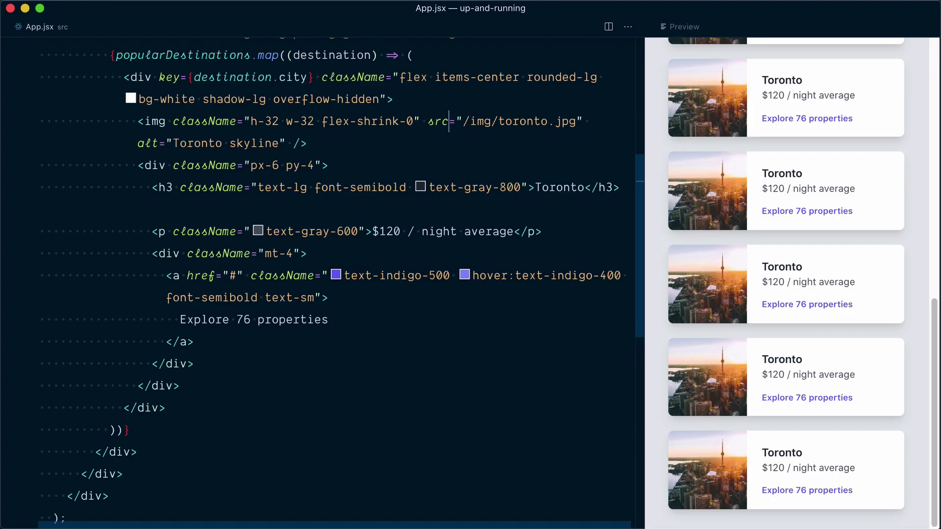
pyautogui.write('destination}')
# Accept the suggested destination variable so card images use {destination.imageUrl}.
pyautogui.press('Tab')
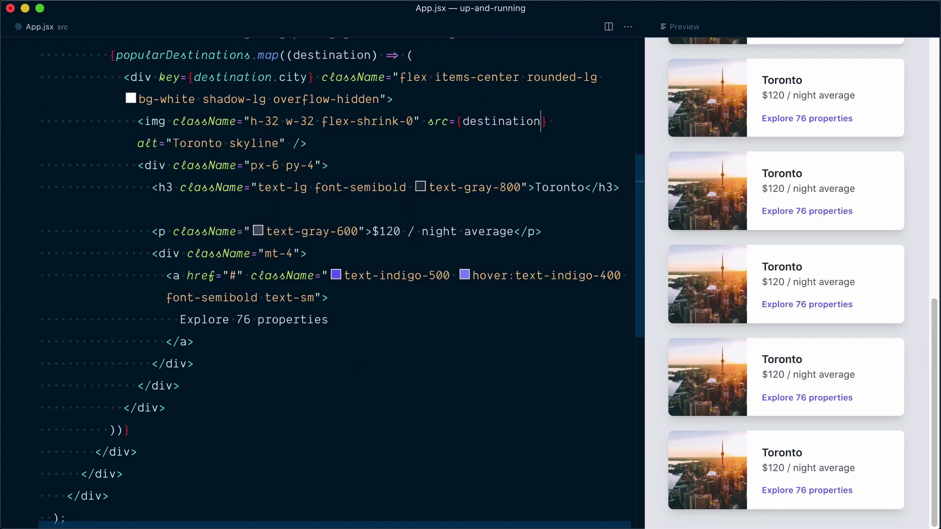
pyautogui.write('.imageUrl')
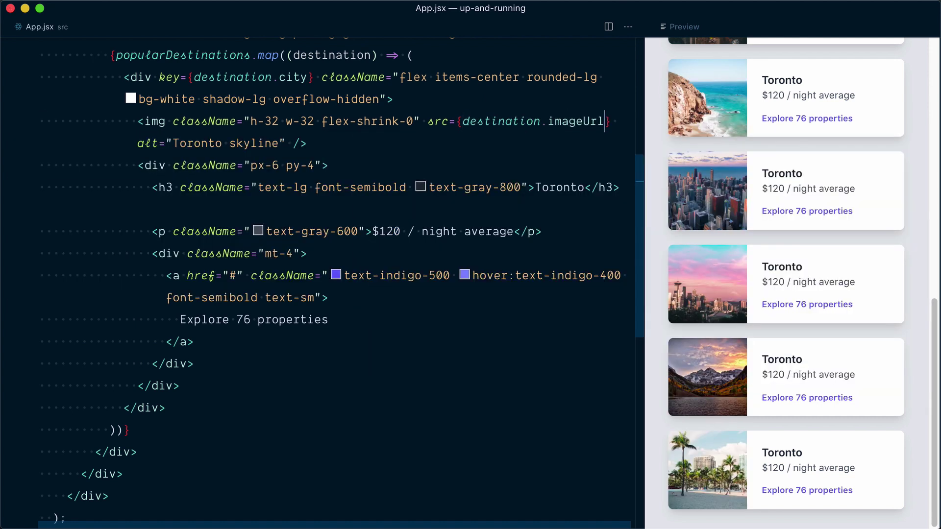